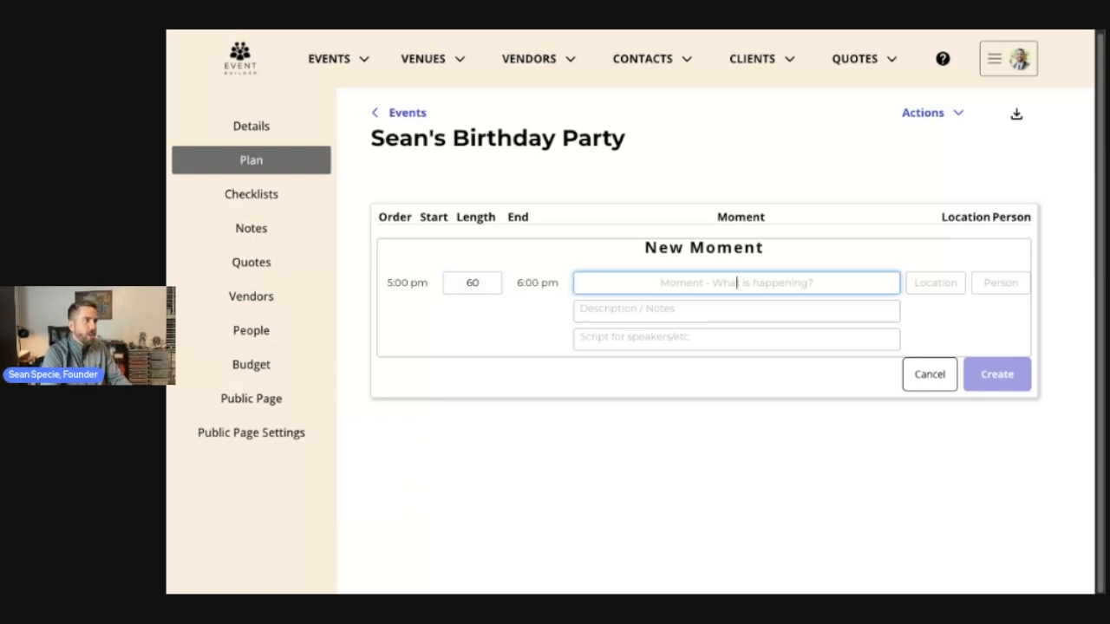
Step: Name the new 5:00 pm moment "Arrive and setup for the party"
type("Arr")
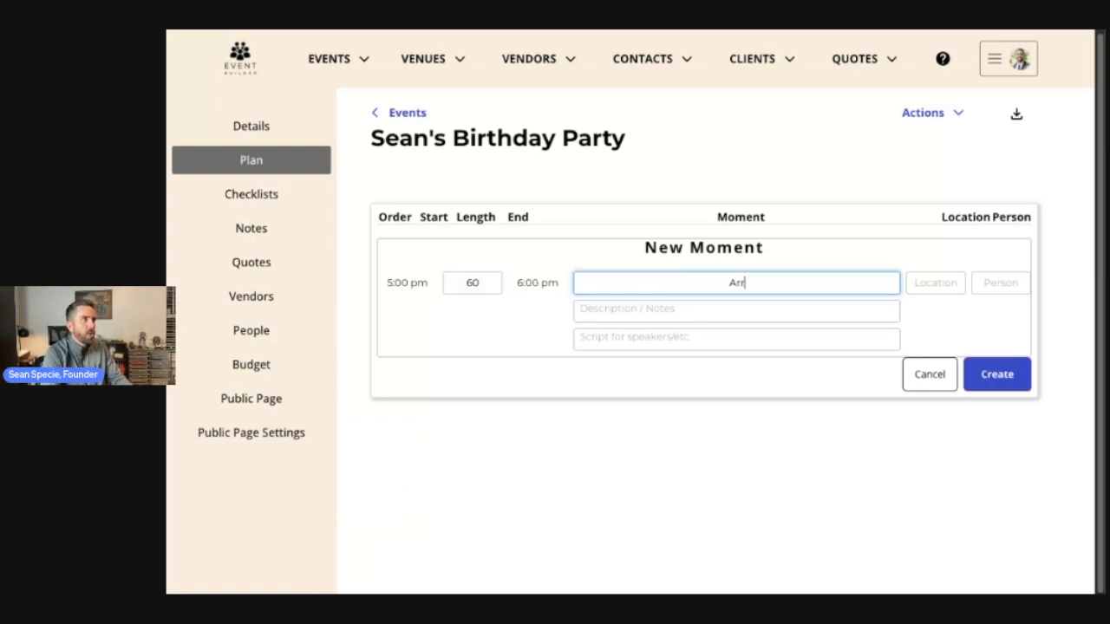
type("ive and setu")
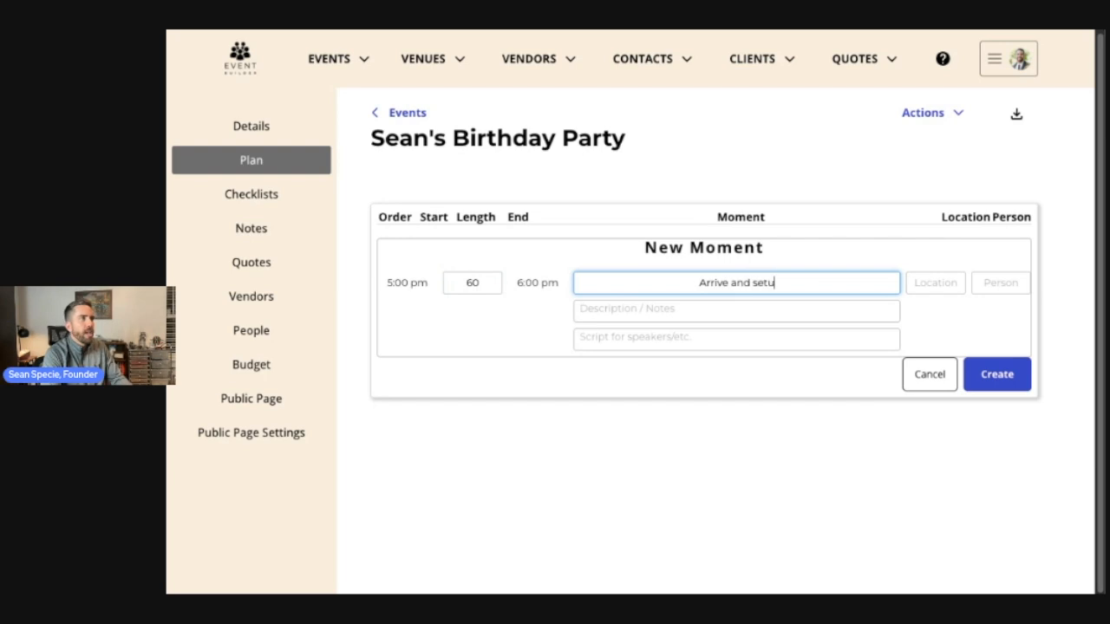
type("p for the party")
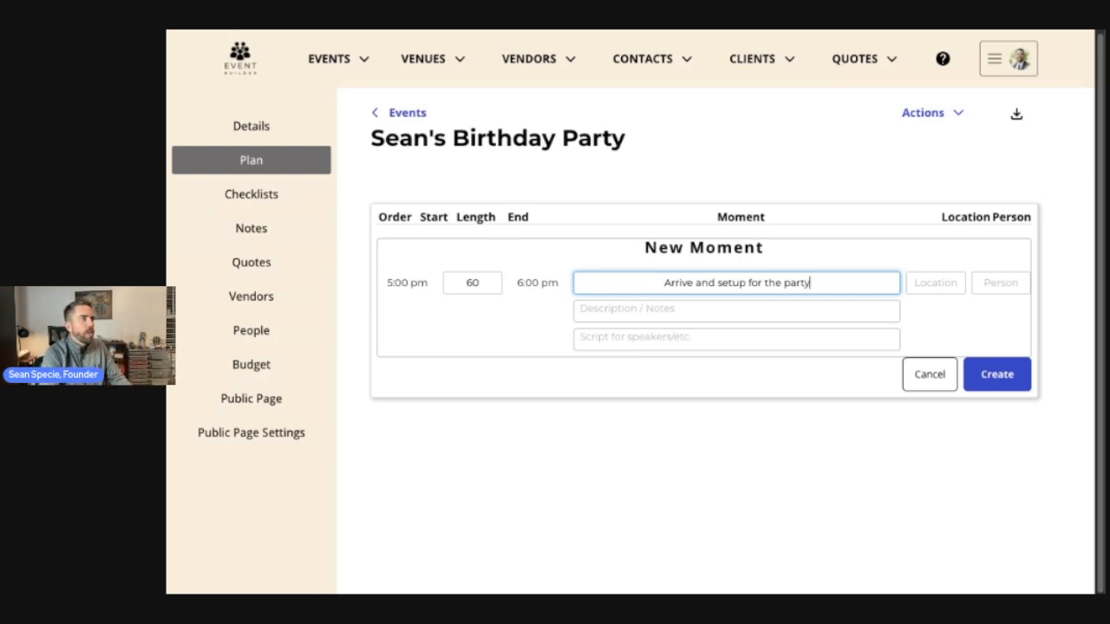
Step: Describe the moment on four lines as "Arrive", "Unload", "Checkin to reservation" and "Set up tables, etc.", and create it
left_click(620, 310)
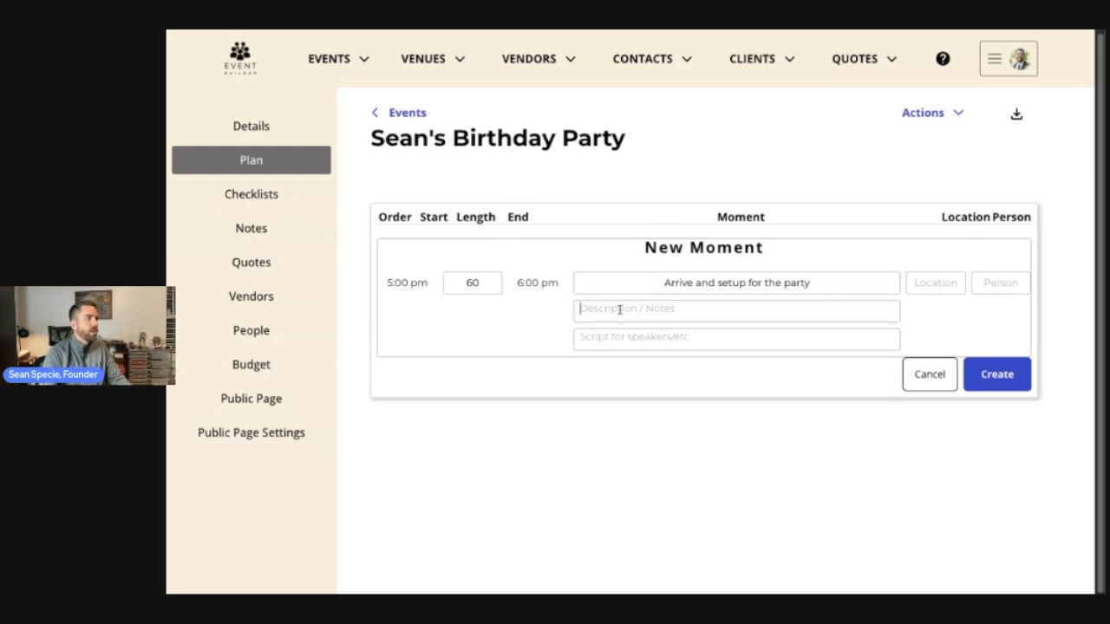
type("Arrive")
key("Return")
type("Unload")
key("Return")
type("Checkin to res")
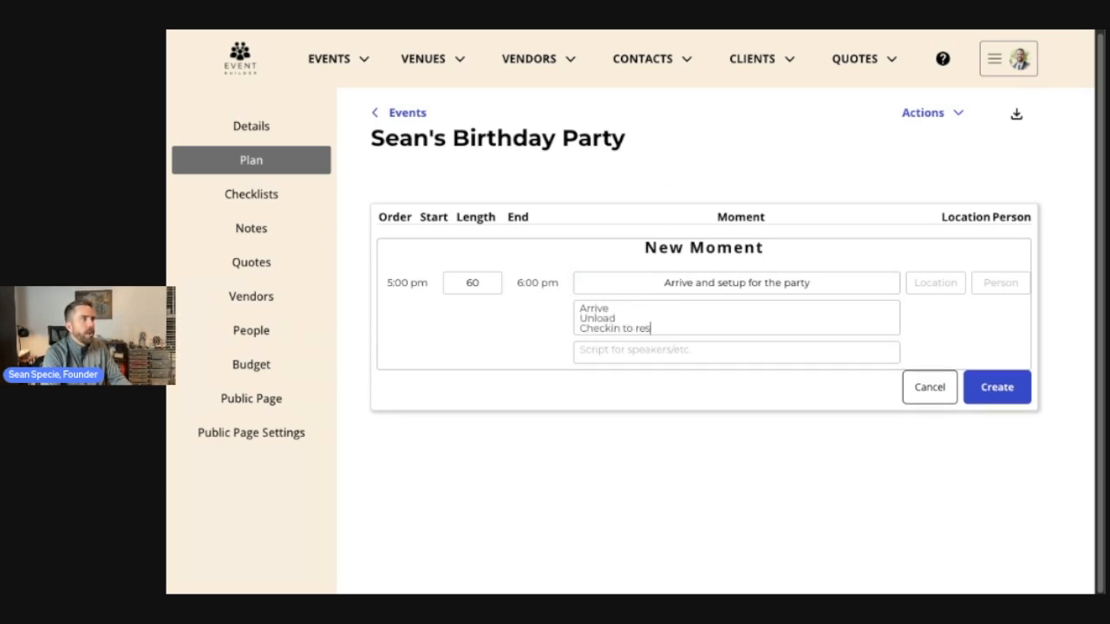
type("ervation")
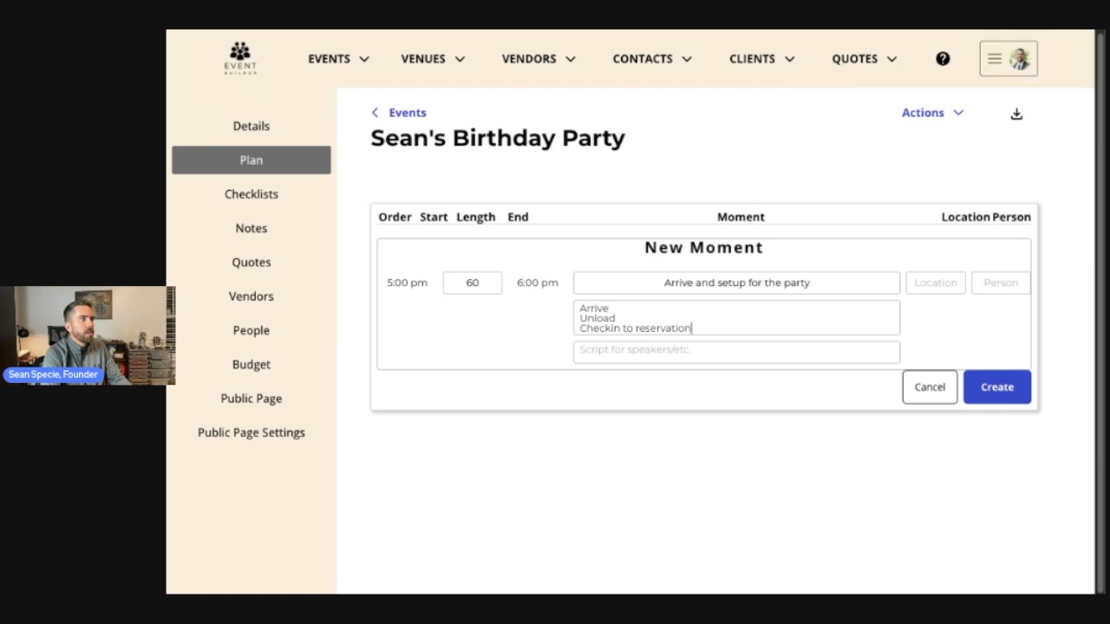
key("Return")
type("Set up ")
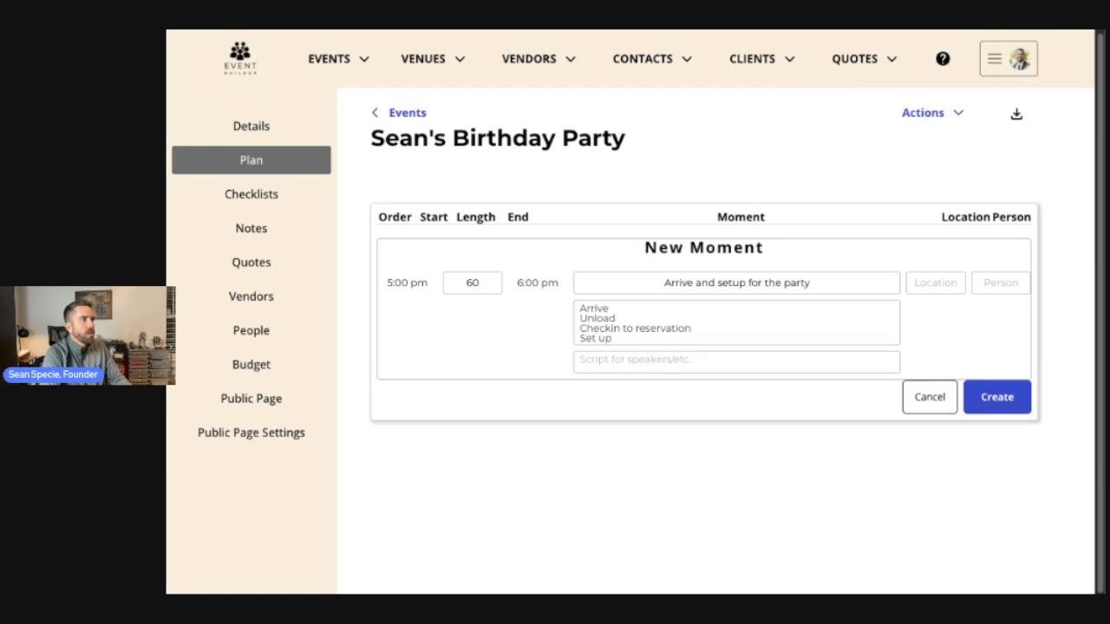
type("tables, etc.")
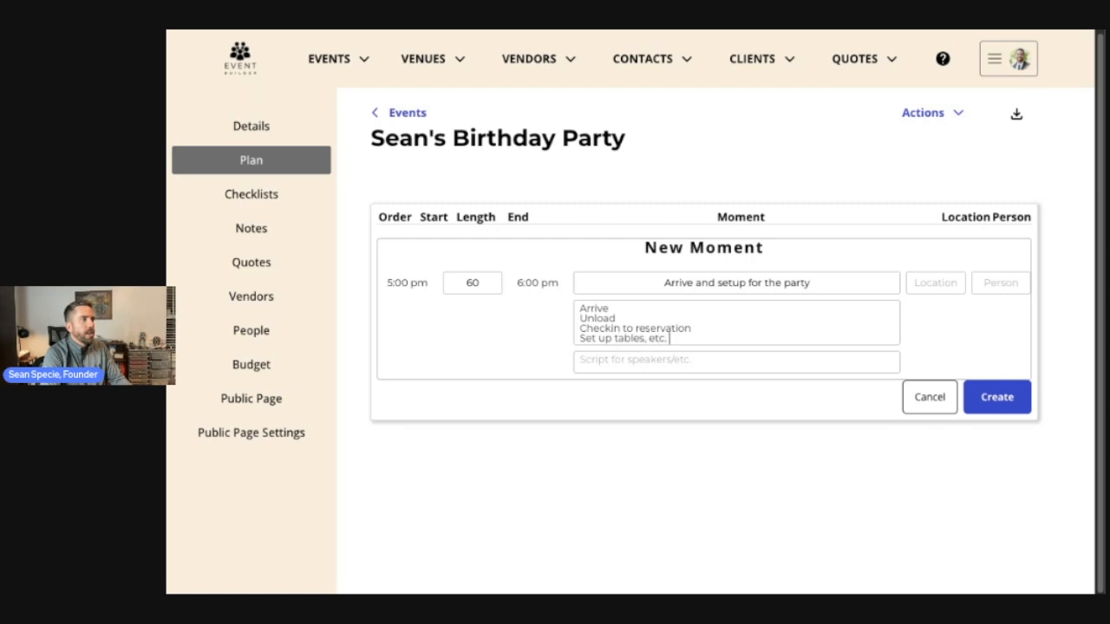
left_click(993, 397)
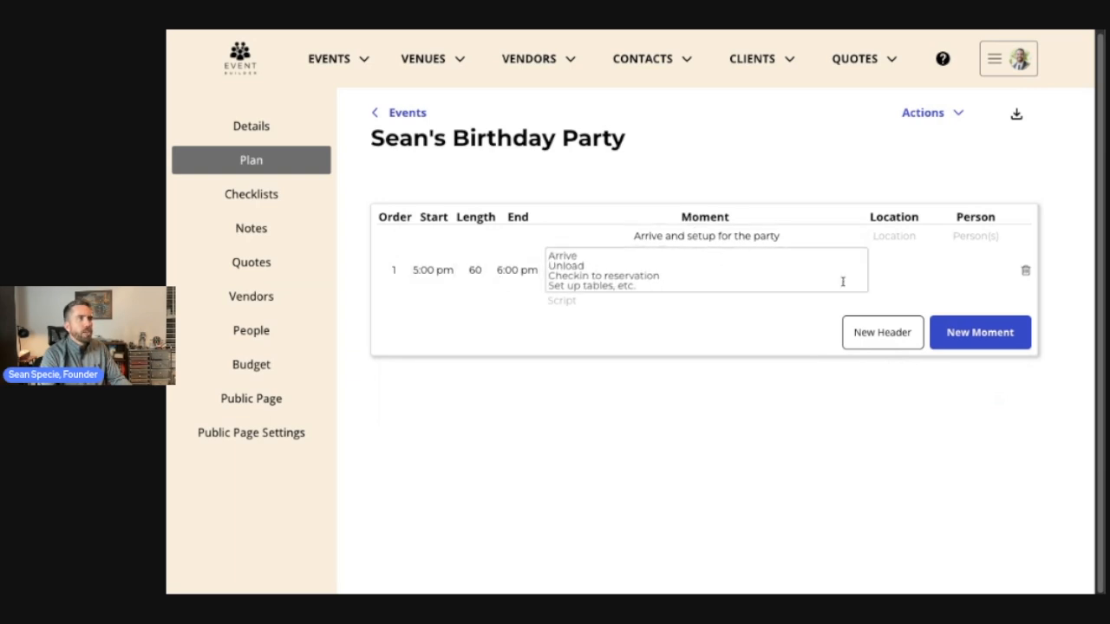
Step: Set the setup moment's location to "Top Golf" and enter the host and family as its person
left_click(894, 234)
type("Top Golf")
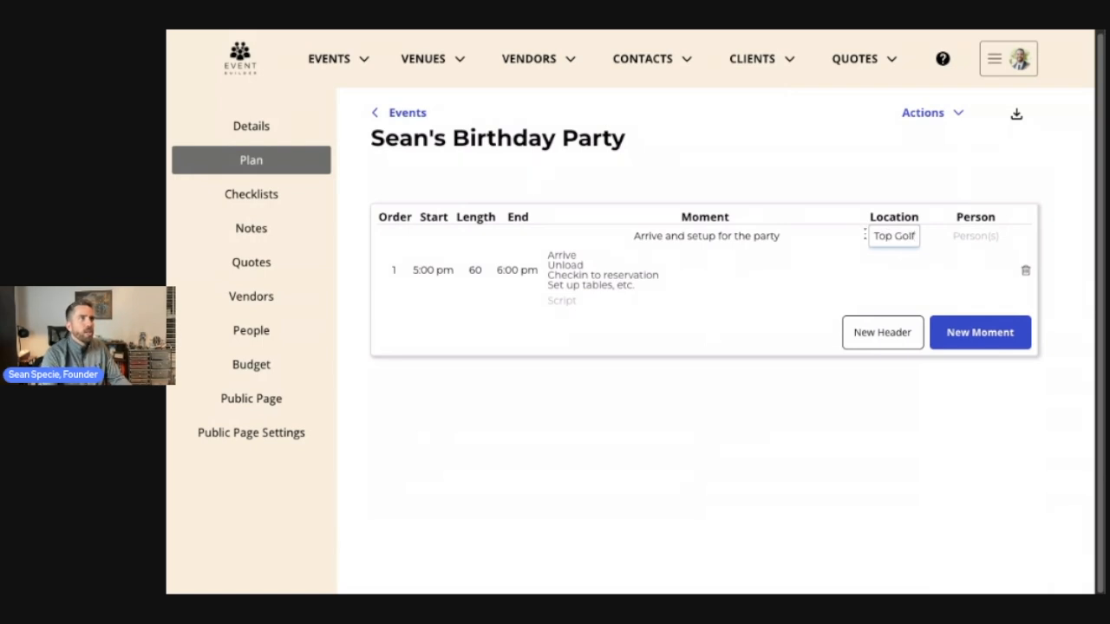
left_click(992, 235)
type("Sean & Family")
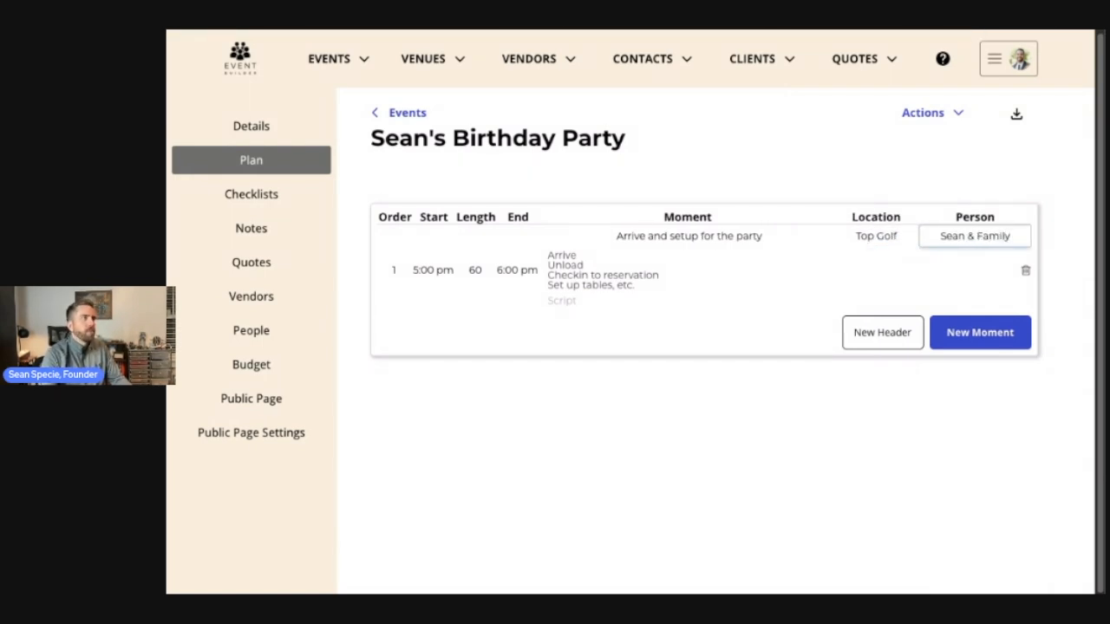
left_click(699, 300)
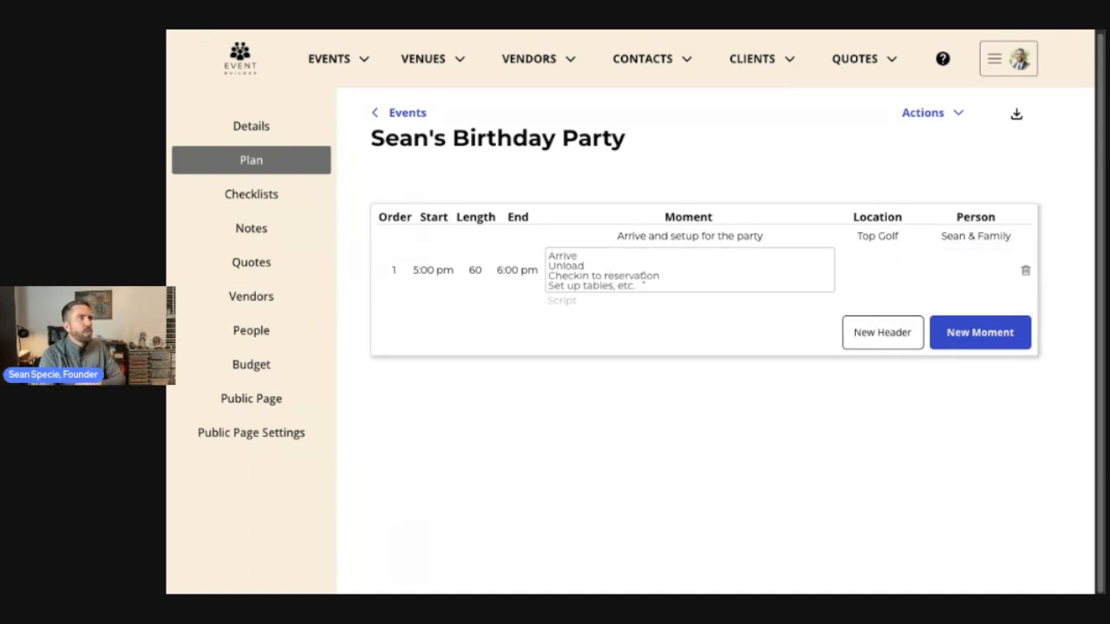
Step: Start a new 30-minute moment named "Guest Arrival & Welcome"
left_click(978, 336)
left_click(475, 361)
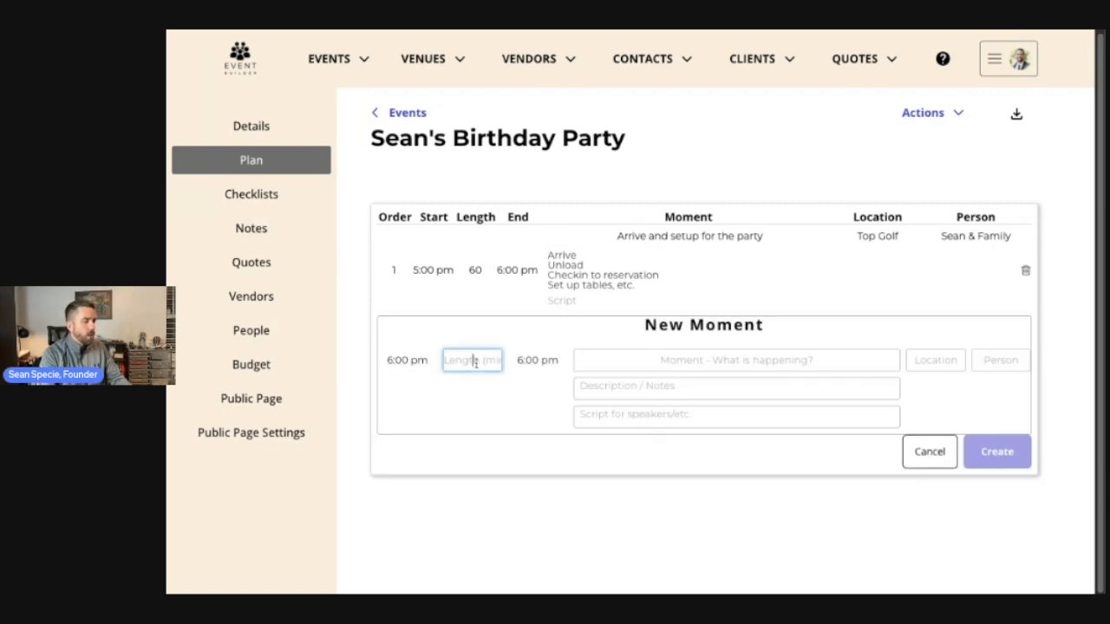
type("30")
left_click(737, 360)
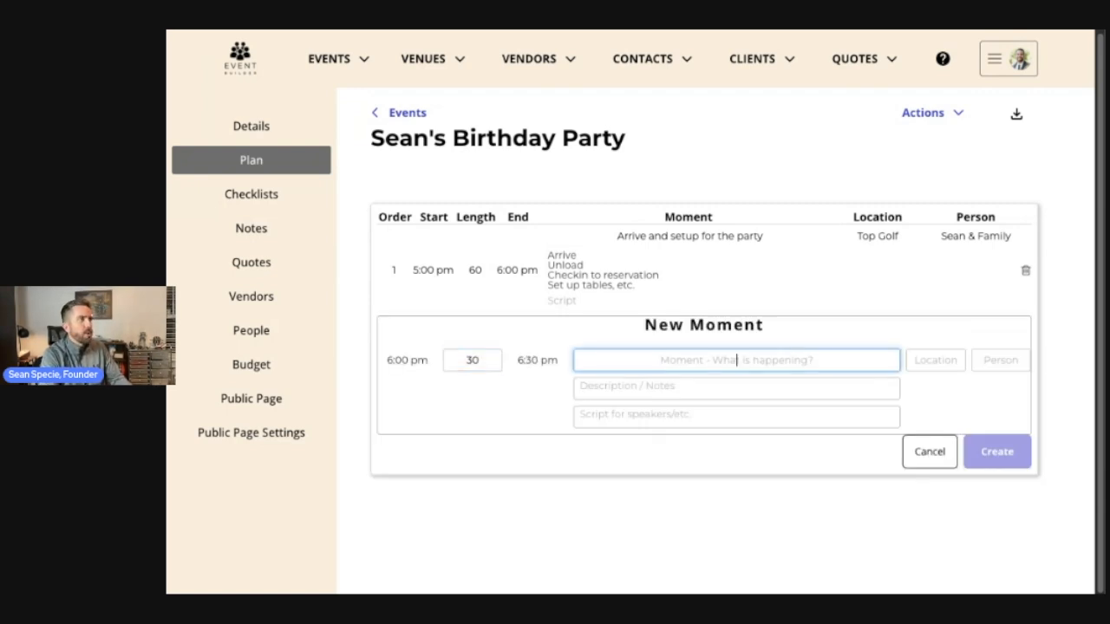
type("Guest A")
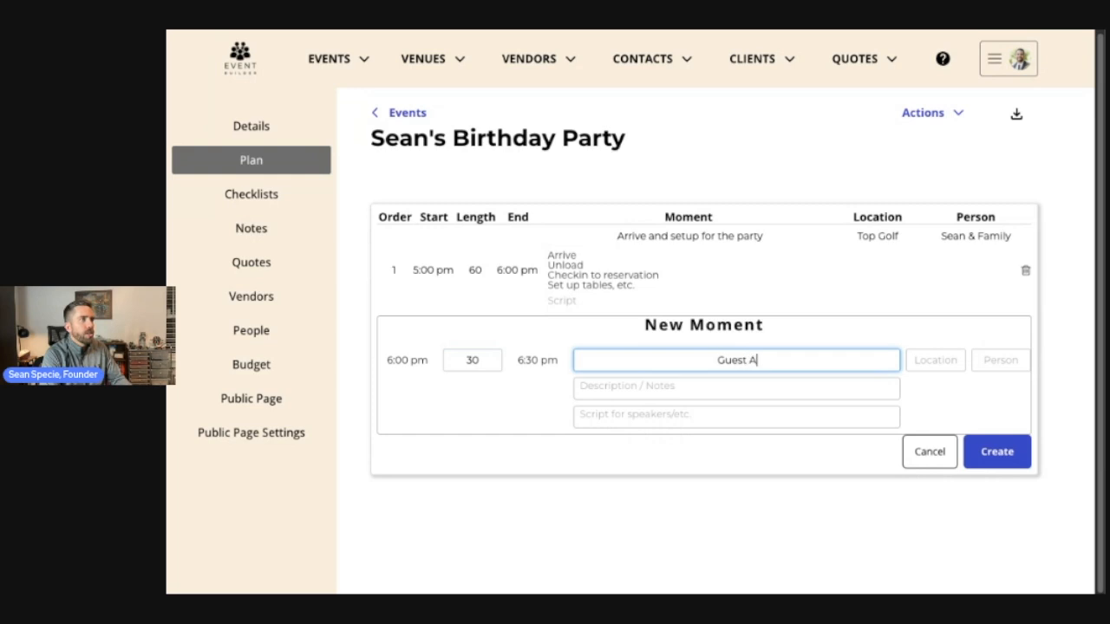
type("rrival &")
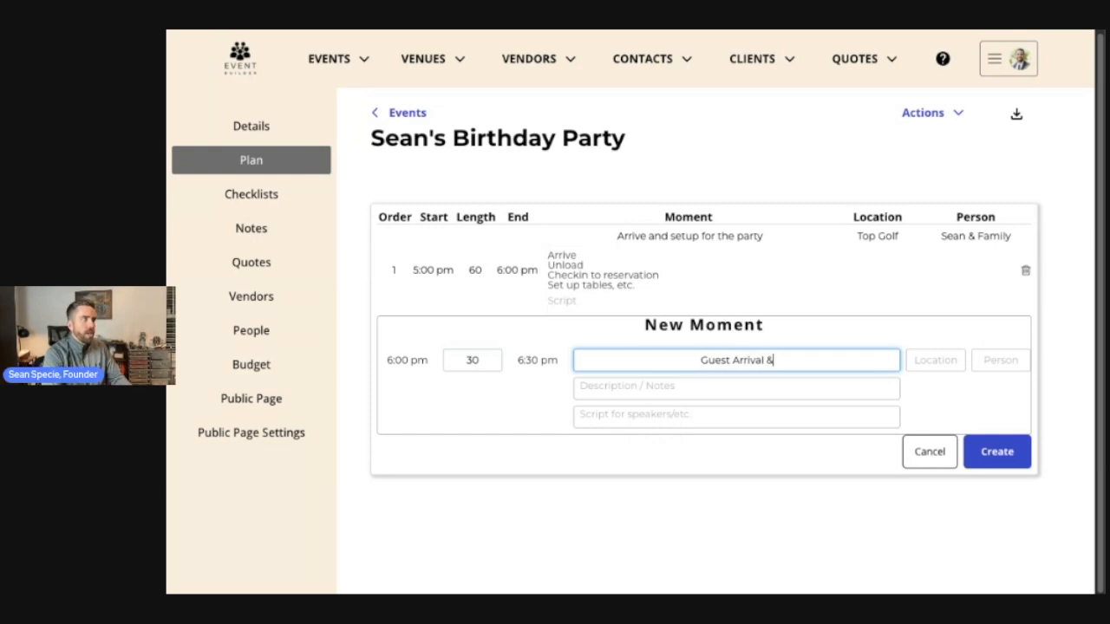
type(" Welcome")
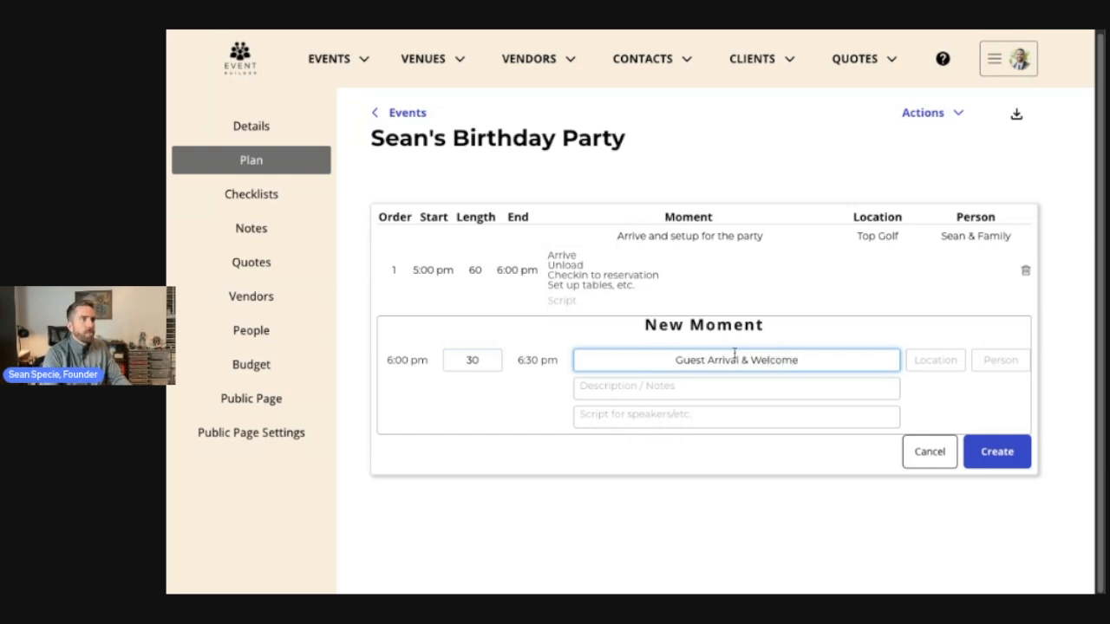
Step: Enter "Everyone" as the guest arrival moment's location, note that the host is at front desk, and create the moment
left_click(952, 366)
type("Everyone")
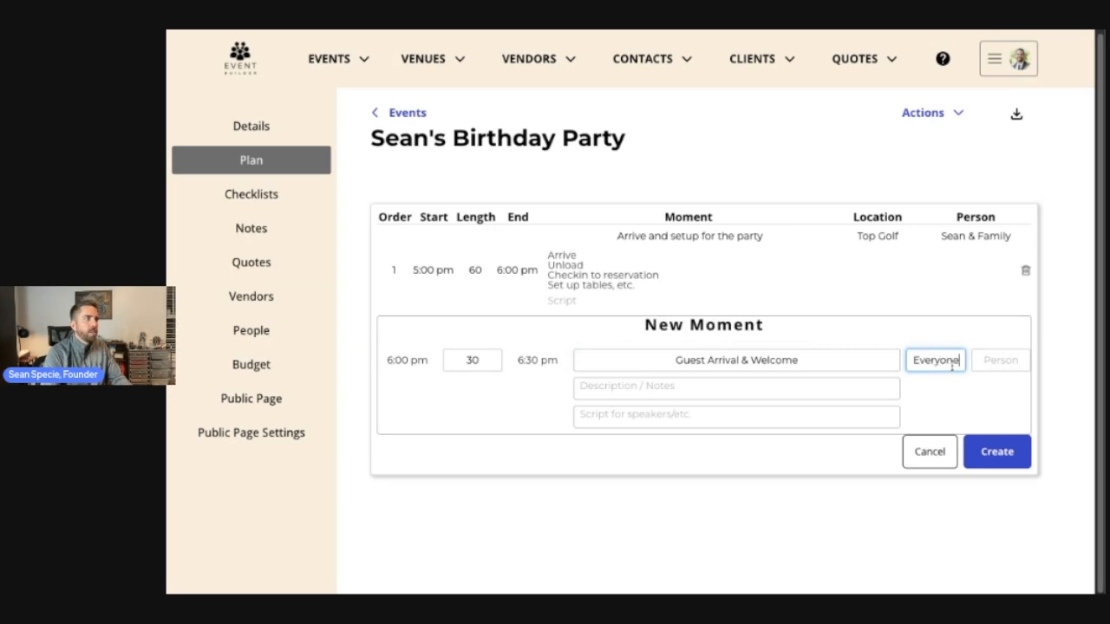
left_click(649, 385)
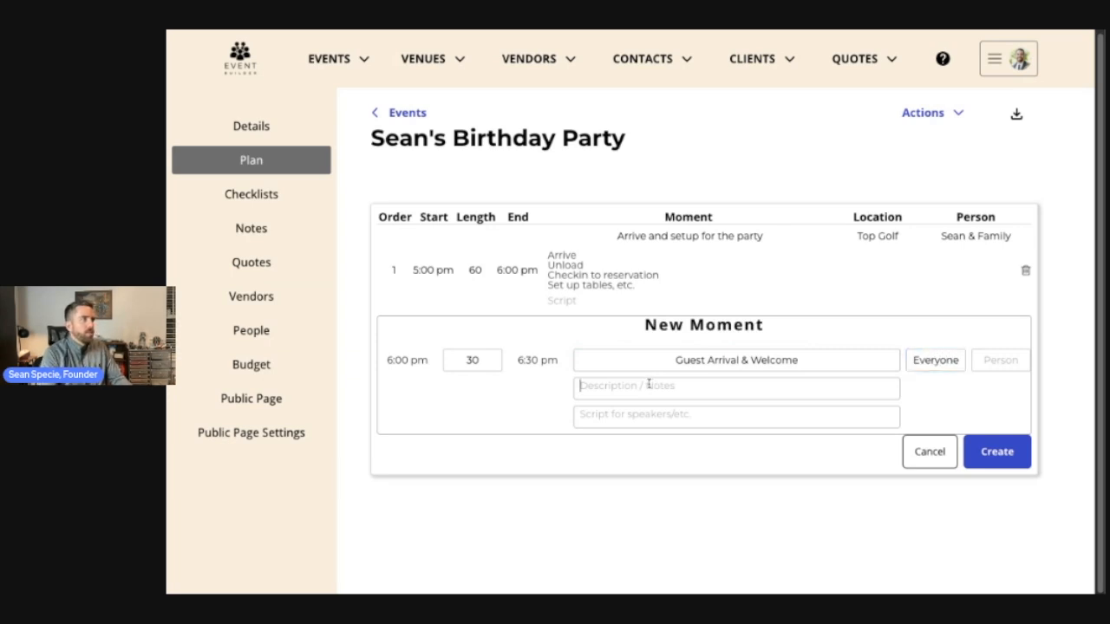
type("Sean")
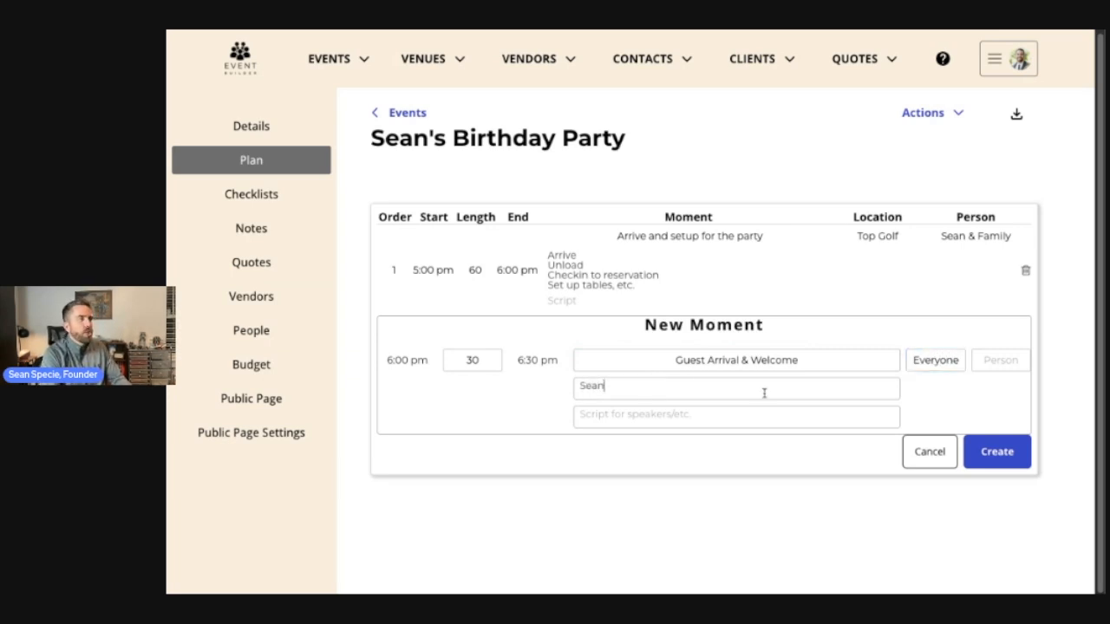
type(" at front desk")
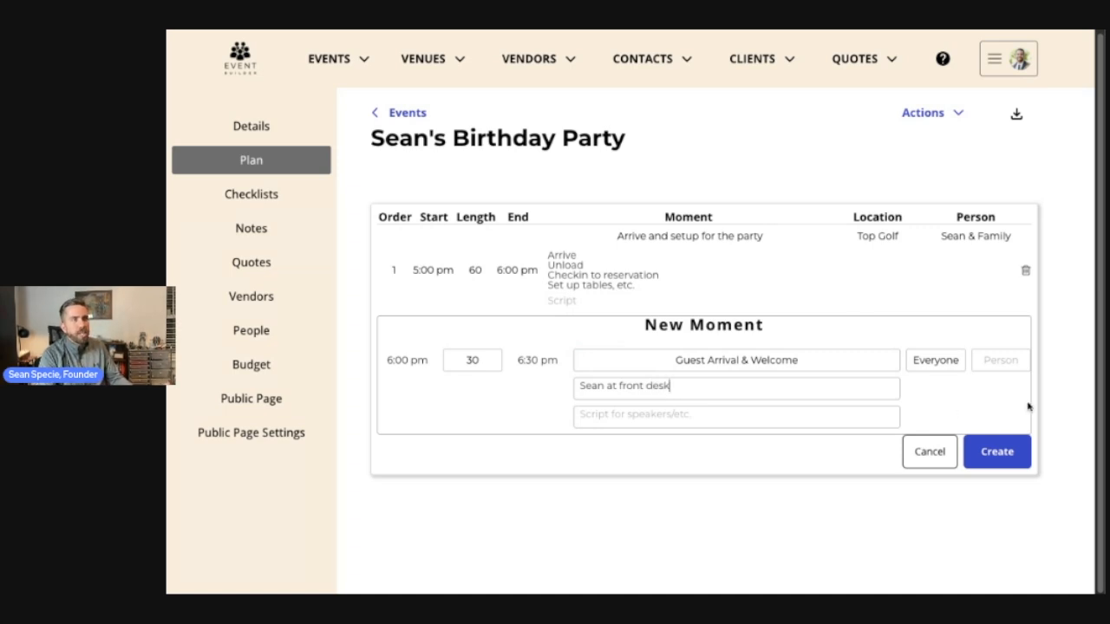
left_click(1005, 452)
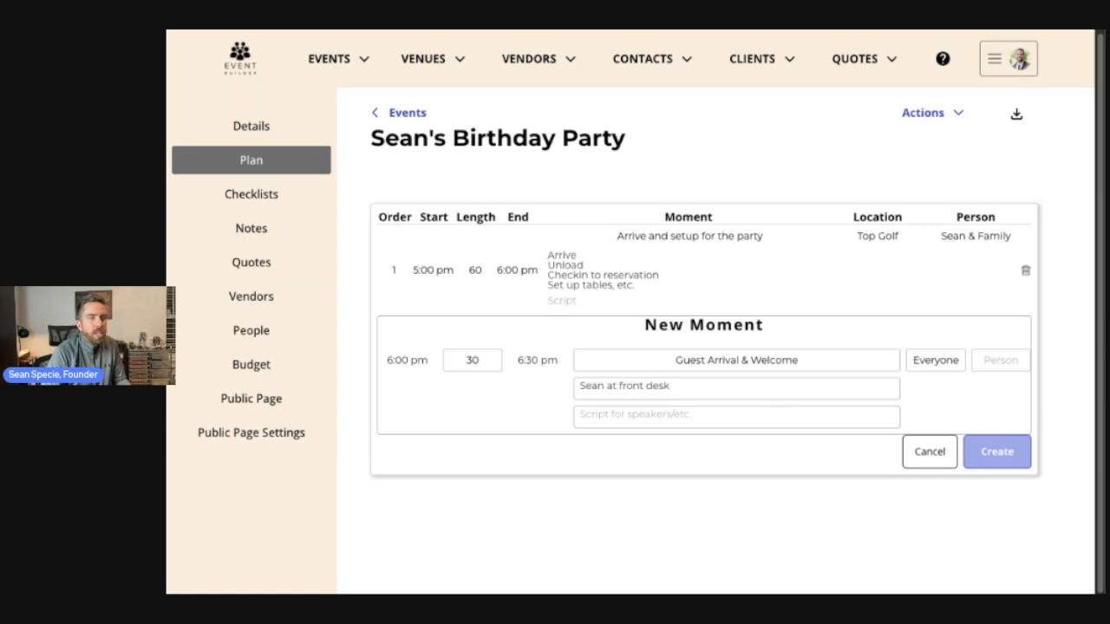
left_click(1007, 446)
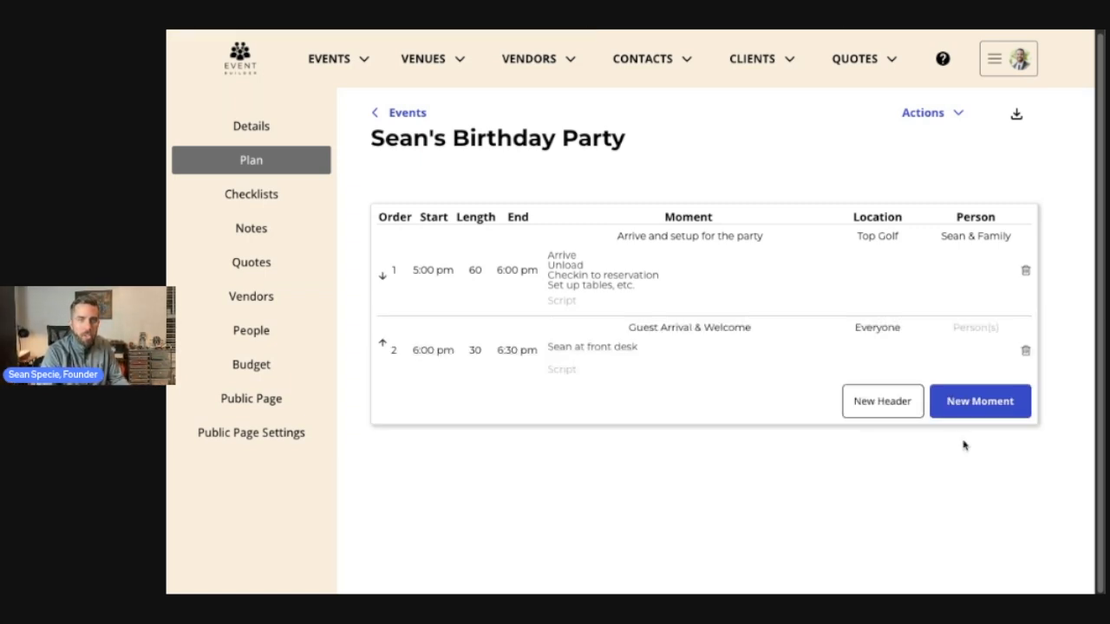
Step: Set the length of the first moment, the arrival and setup, to 45 minutes
left_click(475, 270)
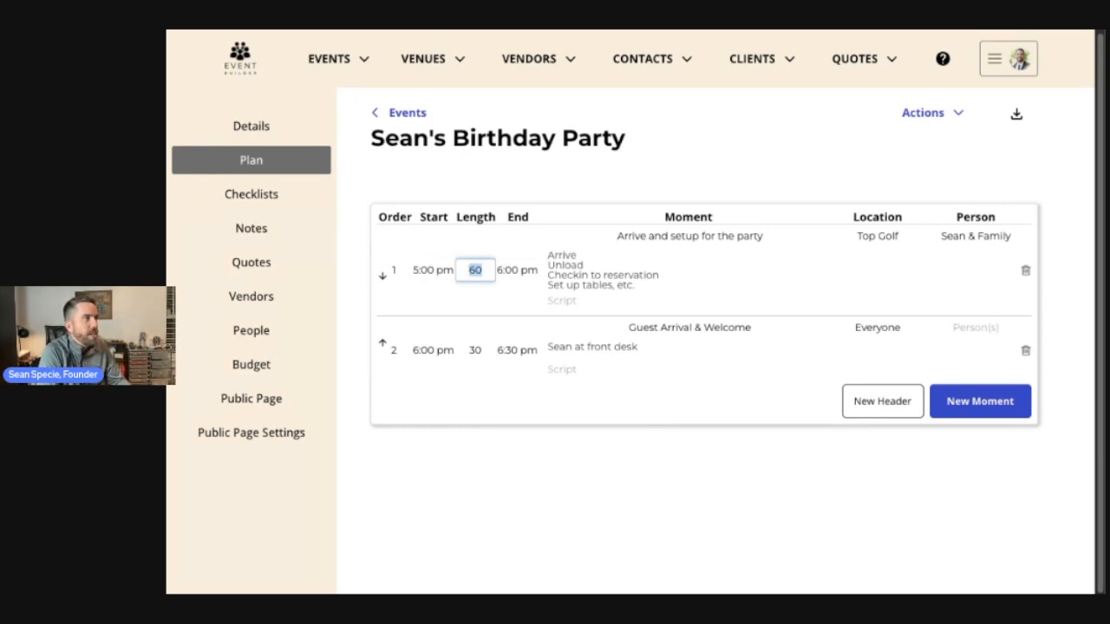
left_click(975, 276)
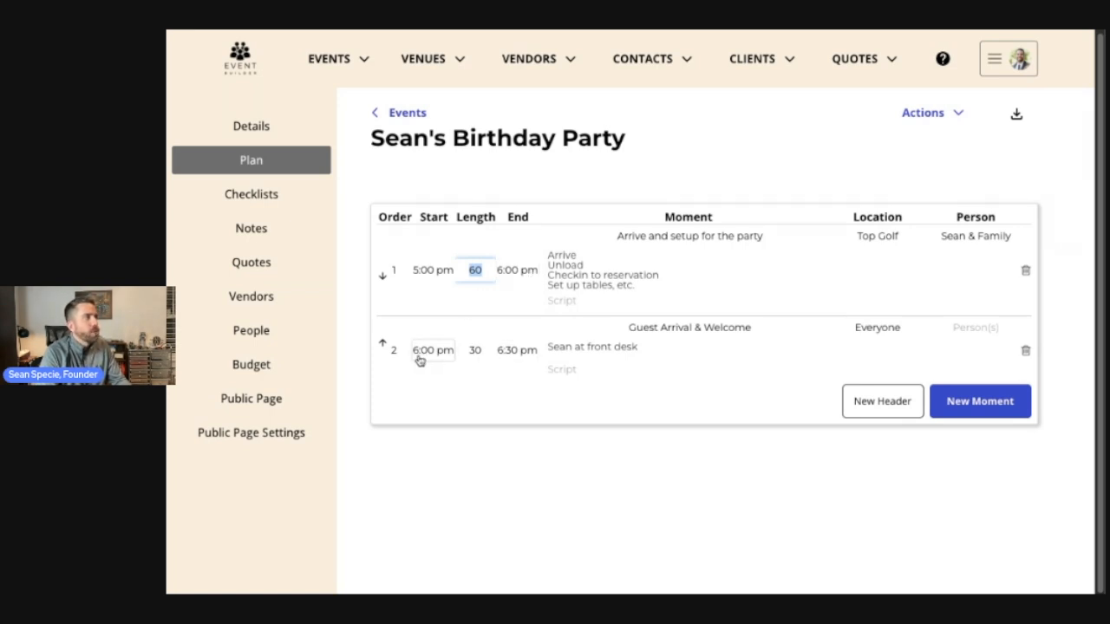
left_click(468, 271)
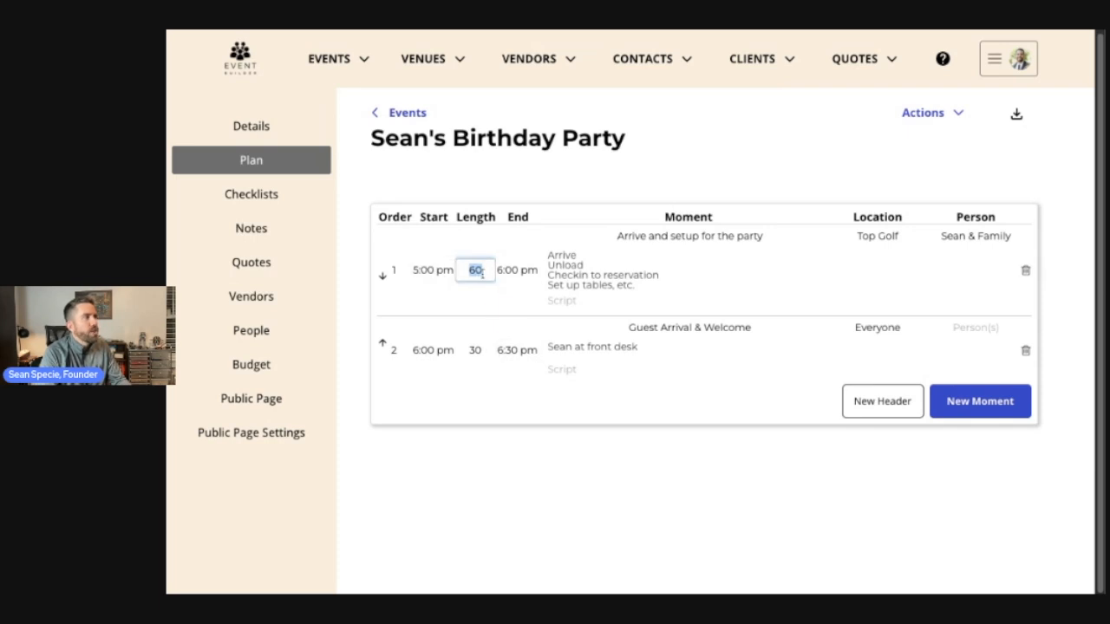
type("45")
left_click(474, 303)
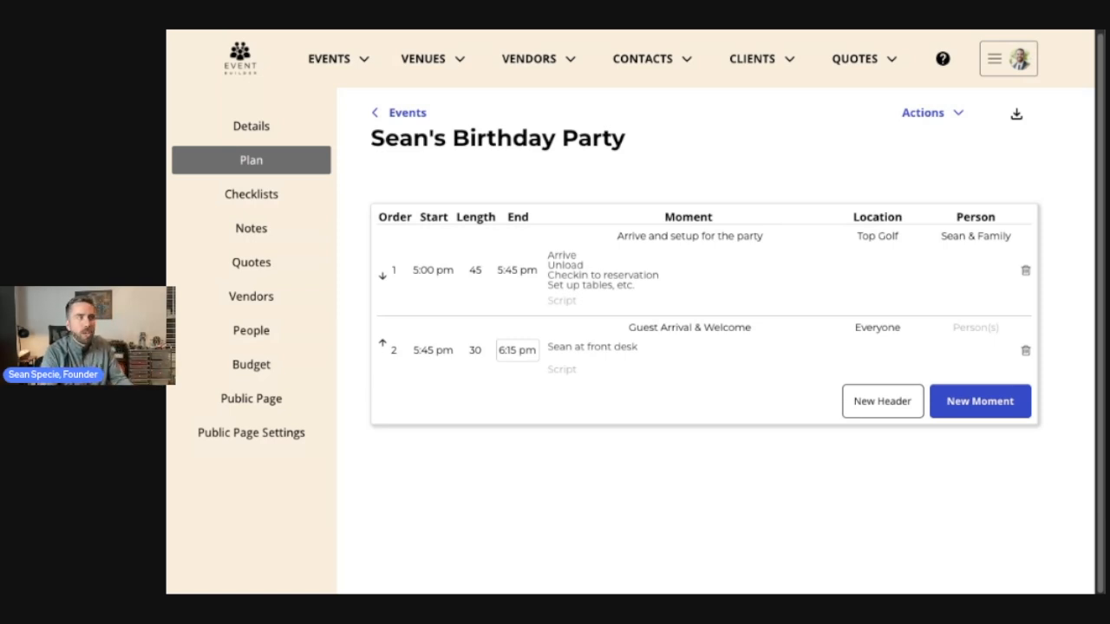
Step: Add a 45-minute moment named "Dinner & Games Round 1" after the guest arrival
left_click(962, 404)
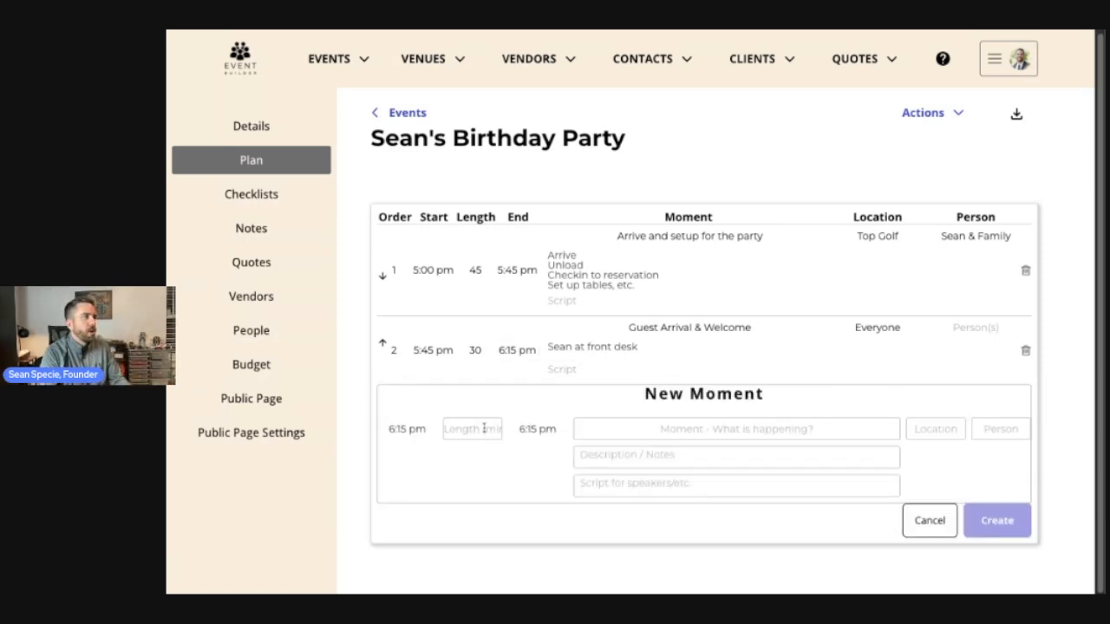
left_click(484, 429)
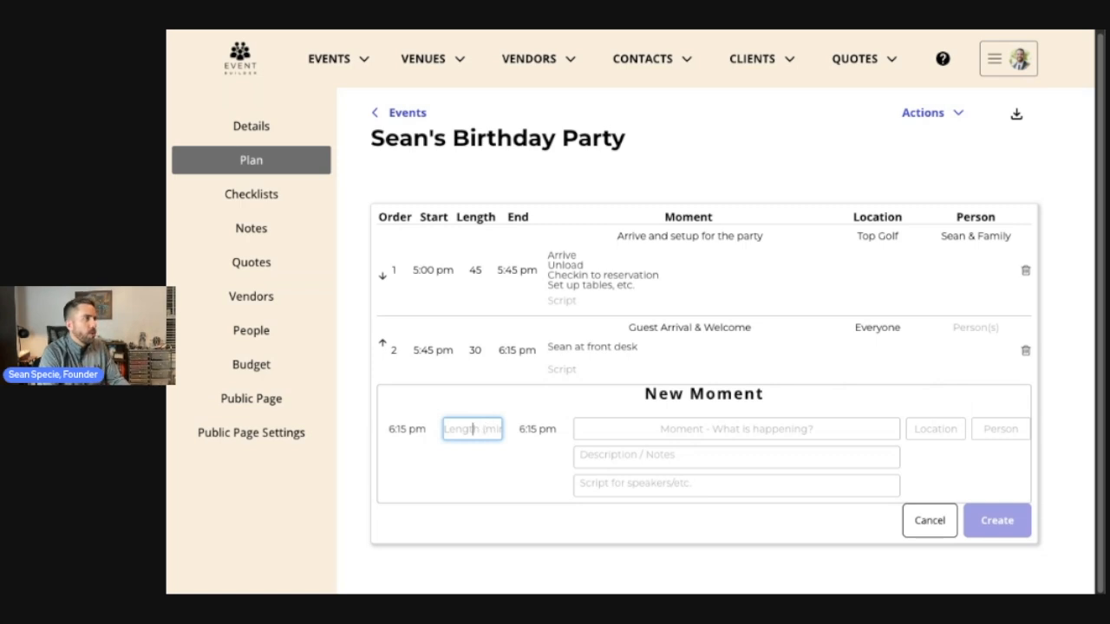
type("45")
key("Tab")
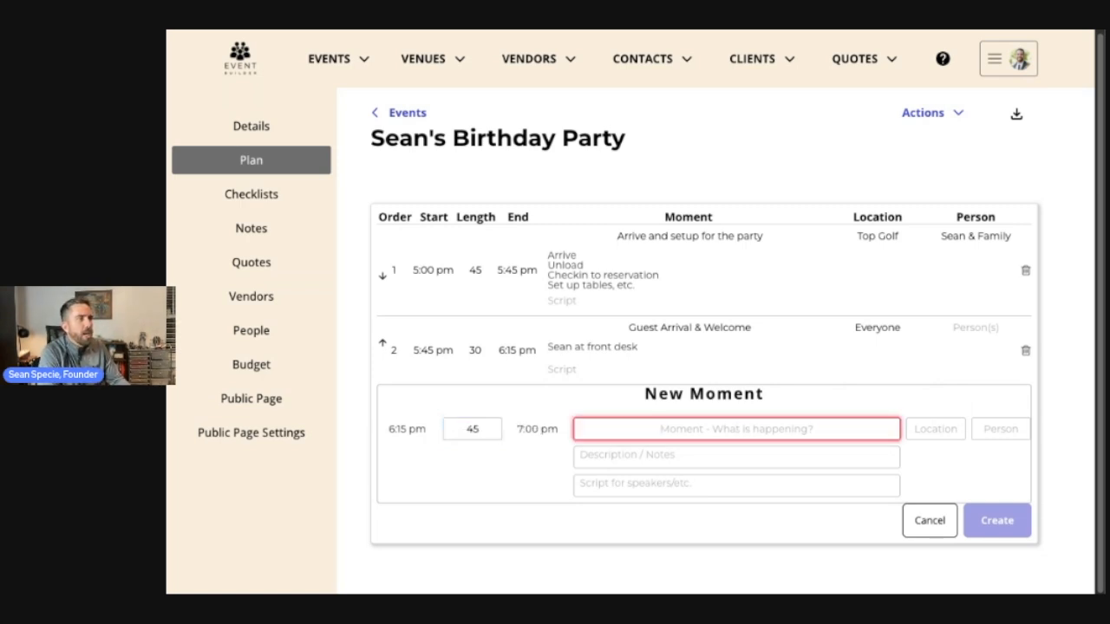
type("Dinner & Games Round 1")
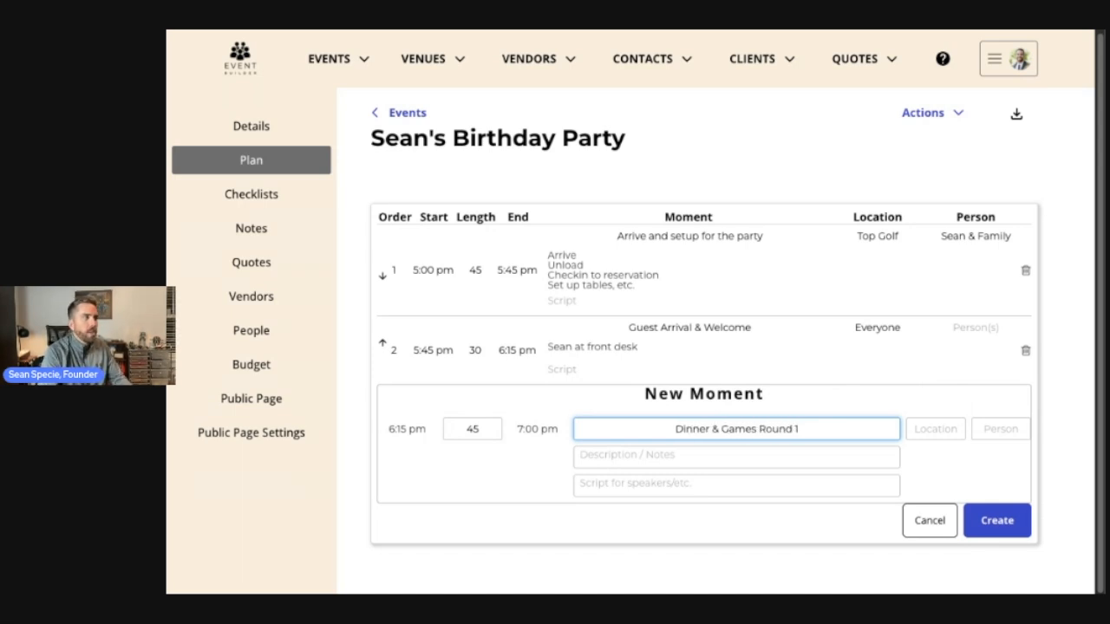
left_click(1006, 524)
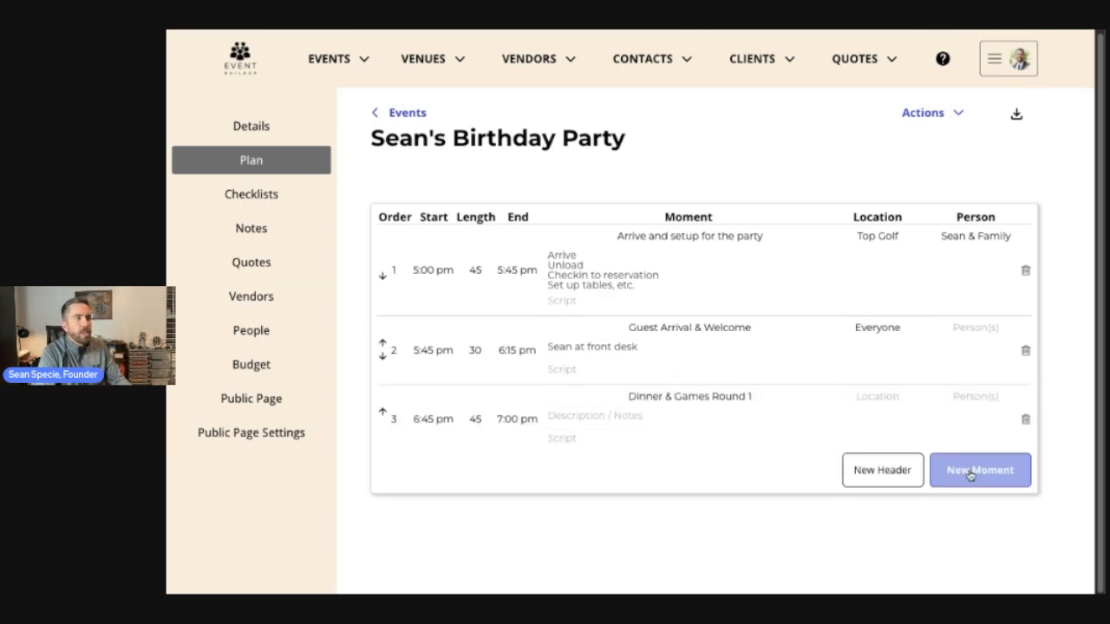
Step: Add a 15-minute moment named "Birthday Cake & Song" to the end of the plan
left_click(971, 475)
left_click(482, 501)
type("15")
key("Tab")
type("Birthday Cake & Song")
left_click(1006, 587)
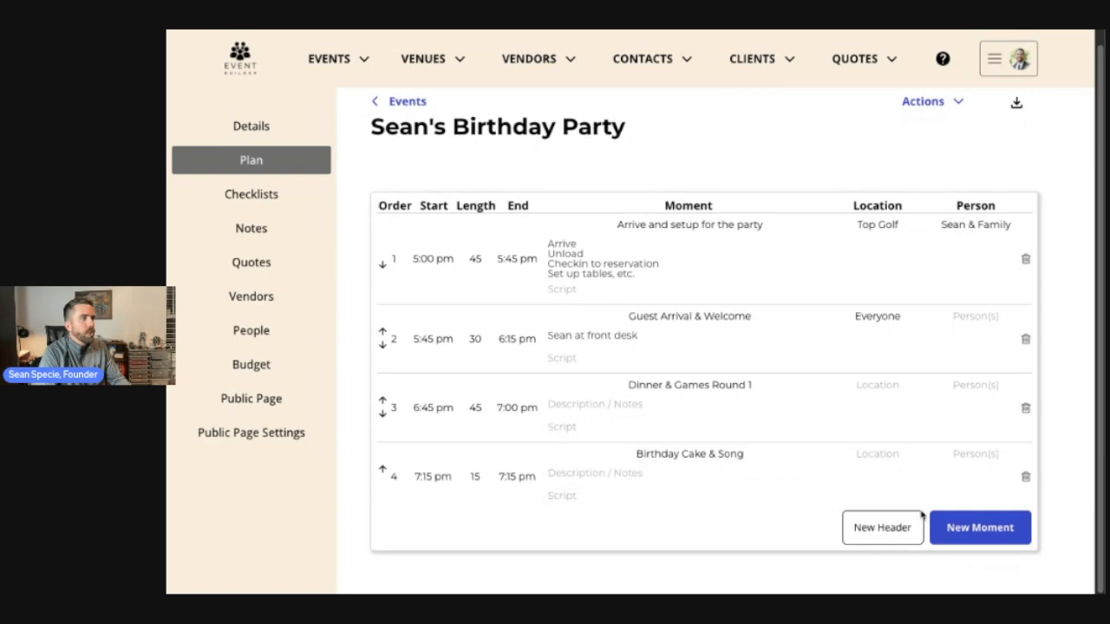
Step: Add a 45-minute moment named "Games Round 2" after the birthday cake and song
left_click(975, 529)
left_click(466, 555)
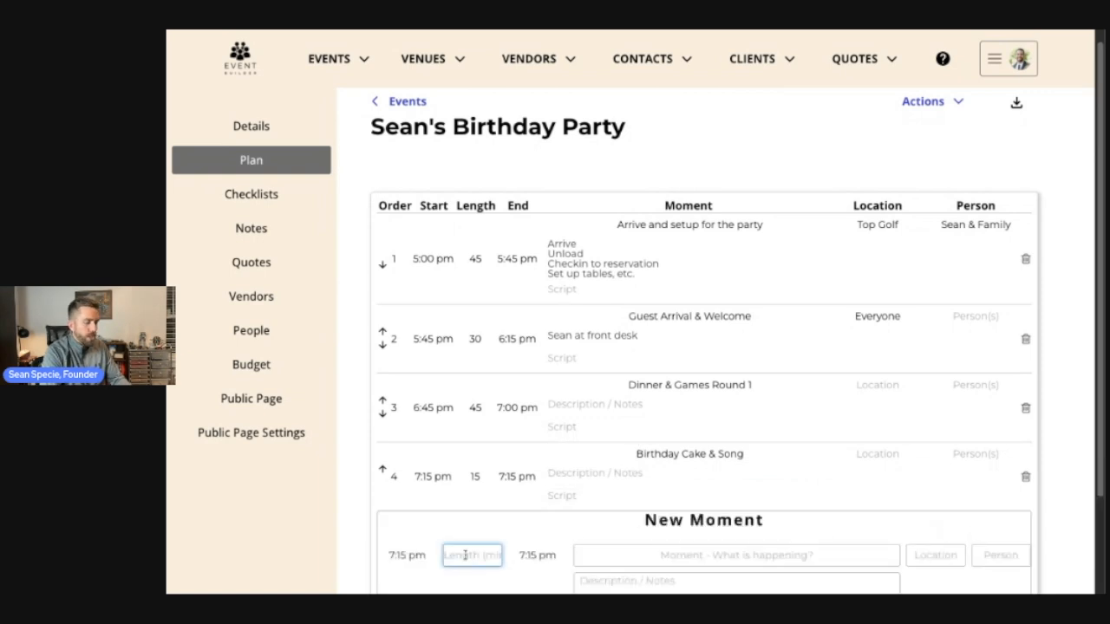
type("45")
key("Tab")
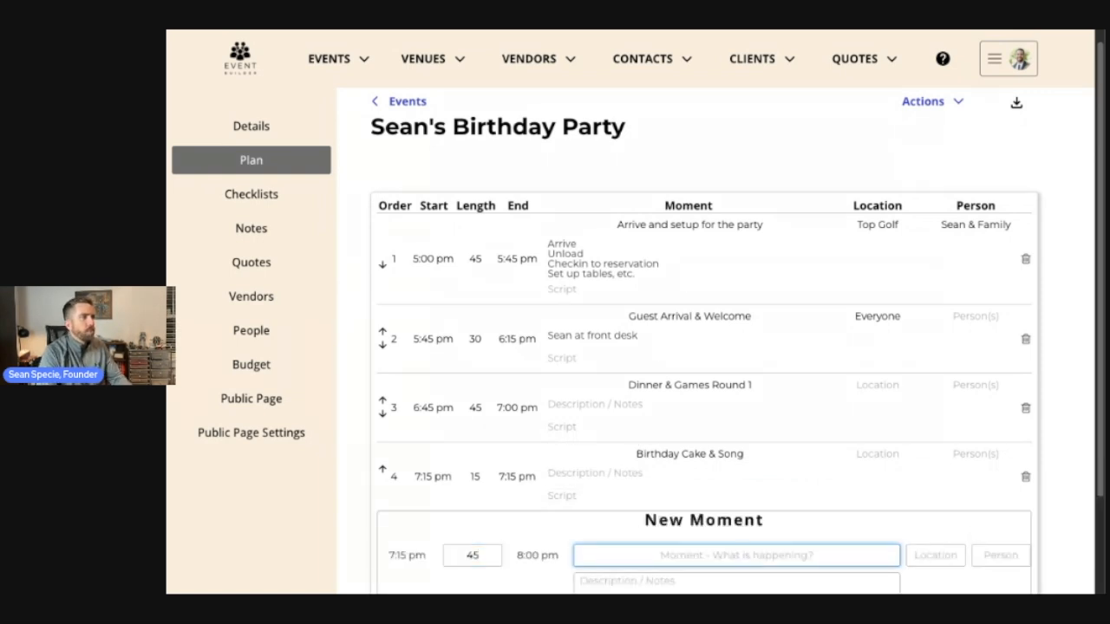
scroll(786, 400, "down", 2)
type("Ga")
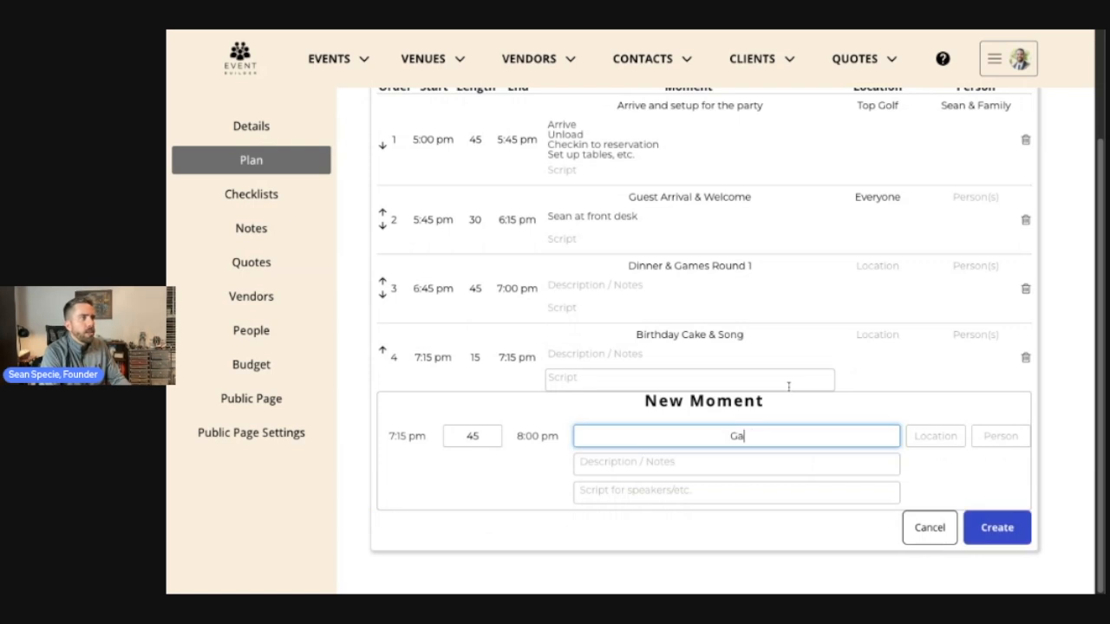
type("mes Round 2")
left_click(995, 544)
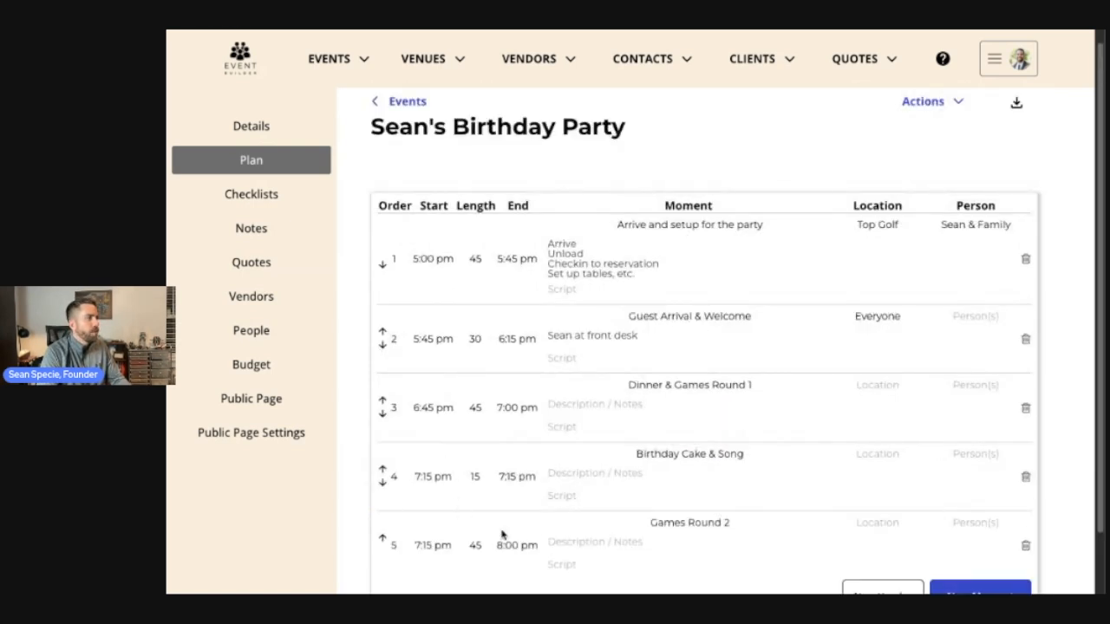
Step: Add a 60-minute moment named "Games Round 3" to the end of the plan
scroll(508, 532, "down", 2)
left_click(980, 528)
left_click(474, 556)
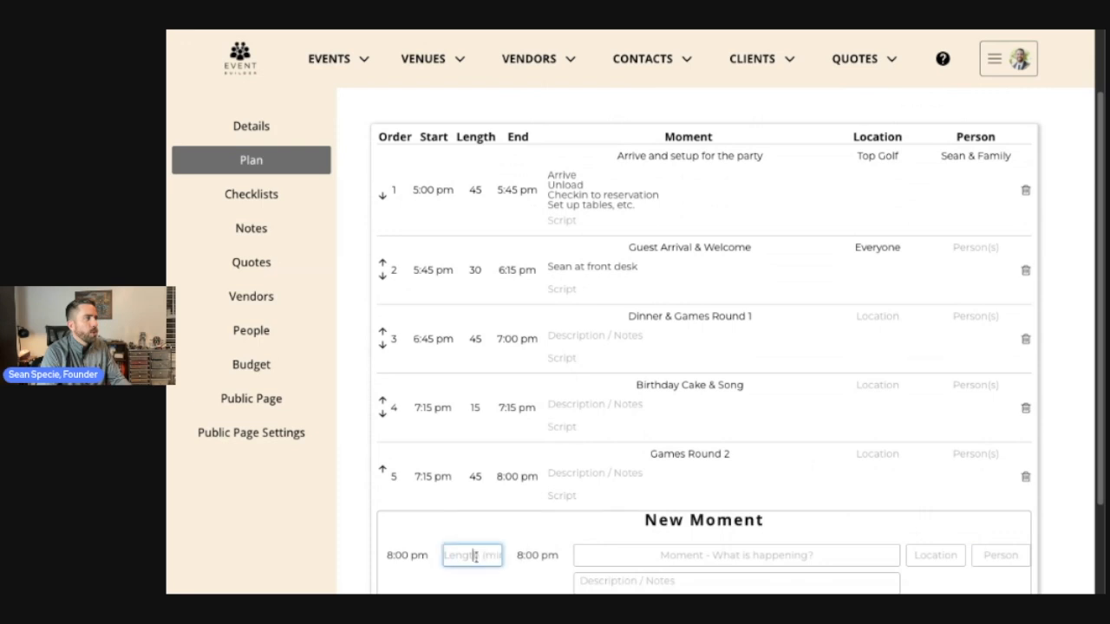
type("60")
key("Tab")
type("Games Round 32")
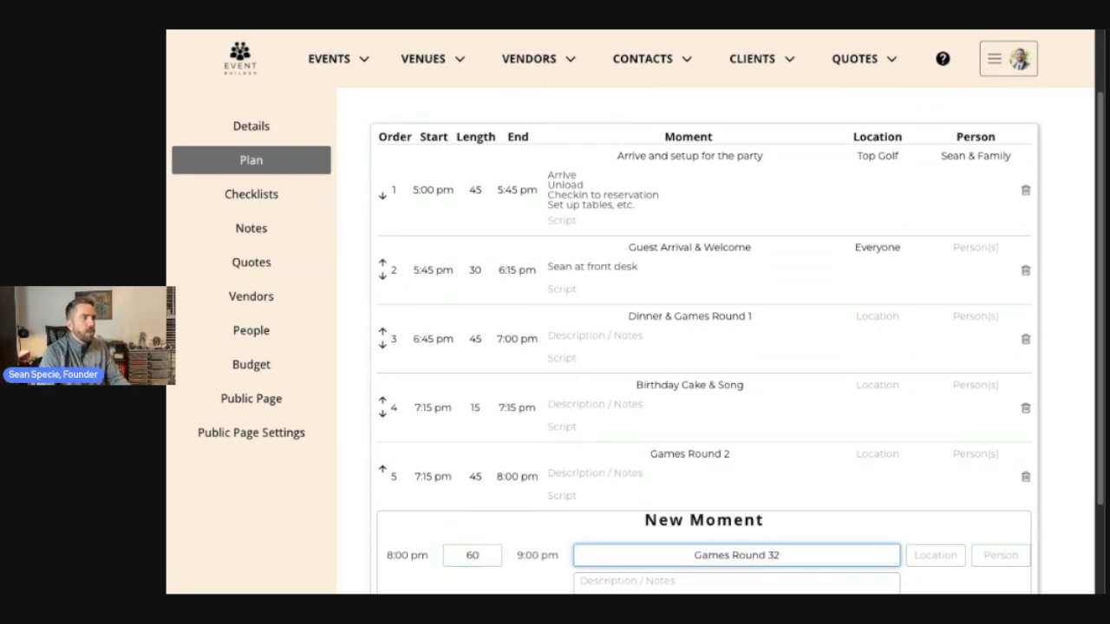
key("BackSpace")
scroll(946, 499, "down", 2)
left_click(1021, 525)
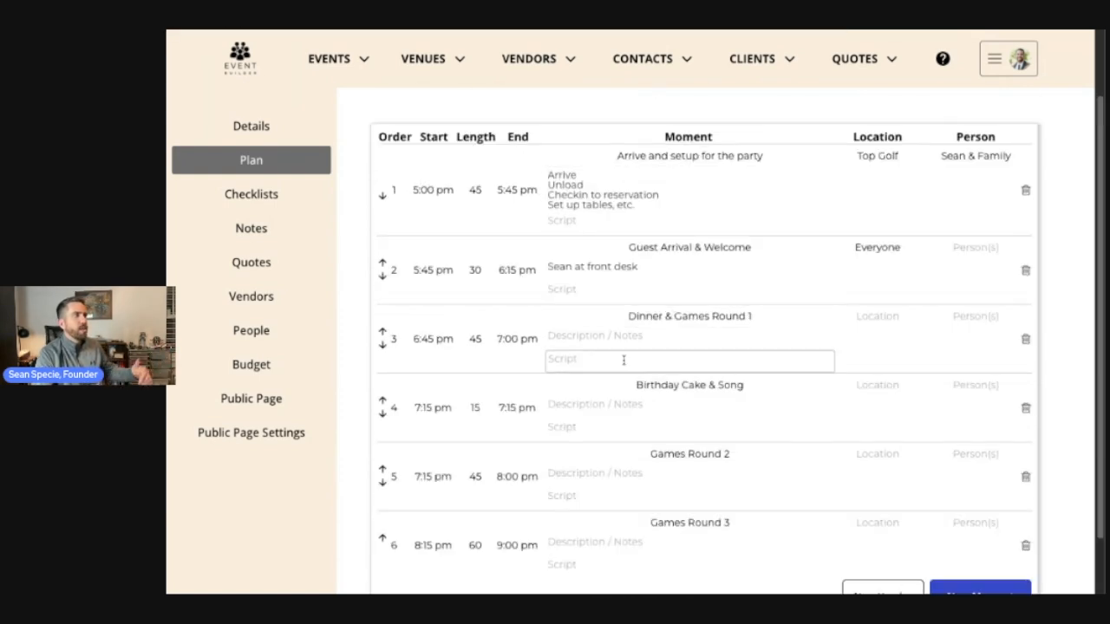
scroll(632, 389, "up", 1)
scroll(642, 386, "down", 2)
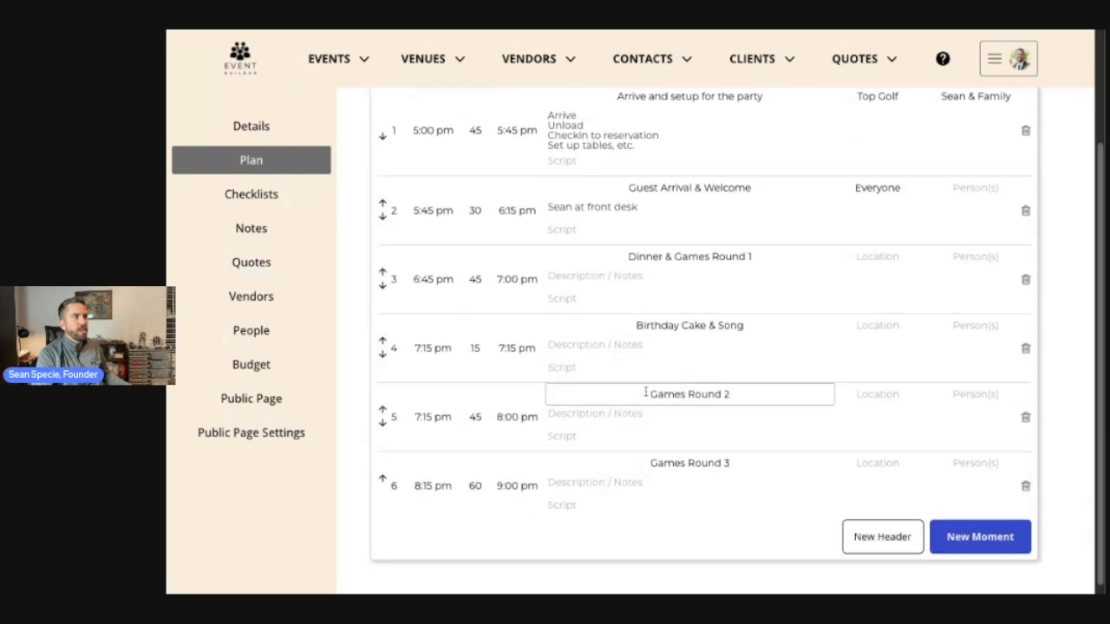
scroll(641, 377, "up", 2)
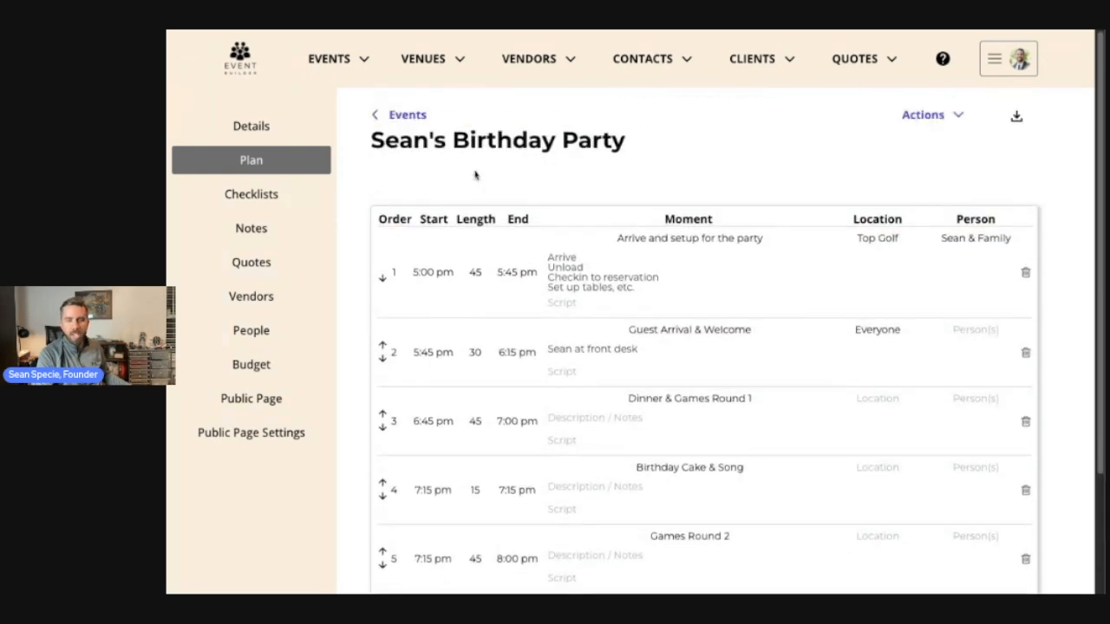